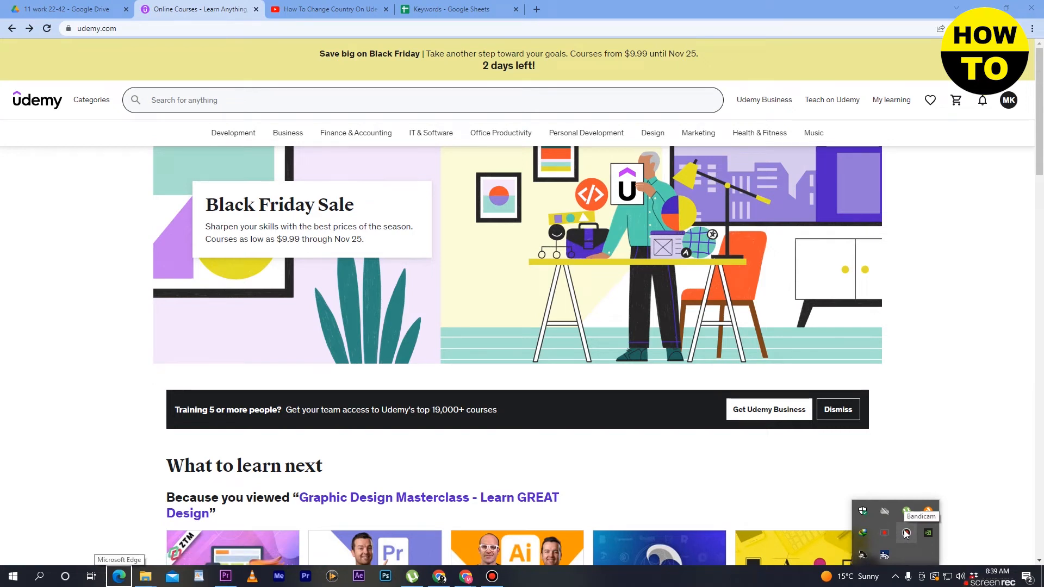
scroll(628, 267, down, 2)
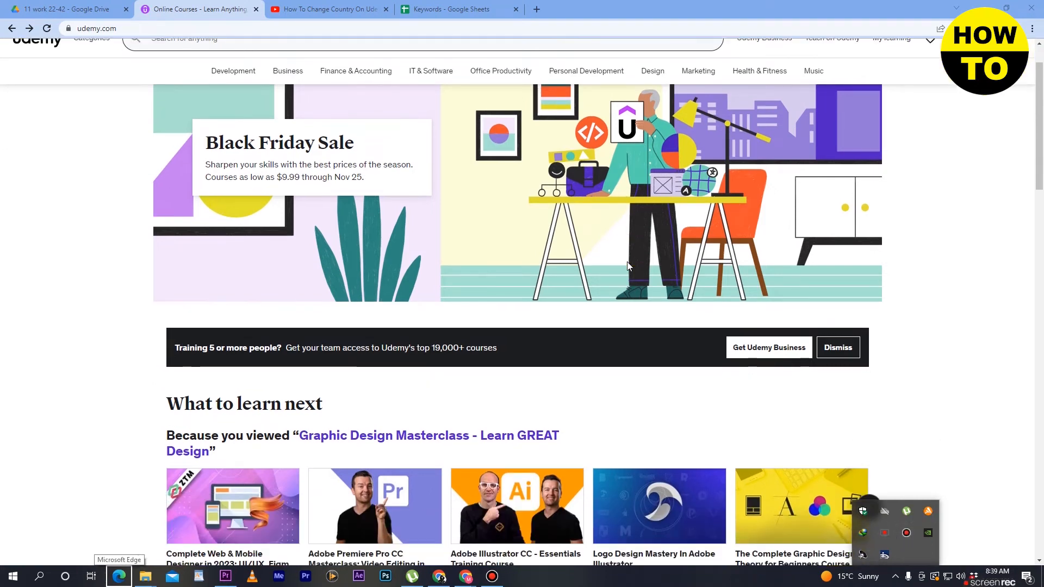
scroll(629, 266, down, 2)
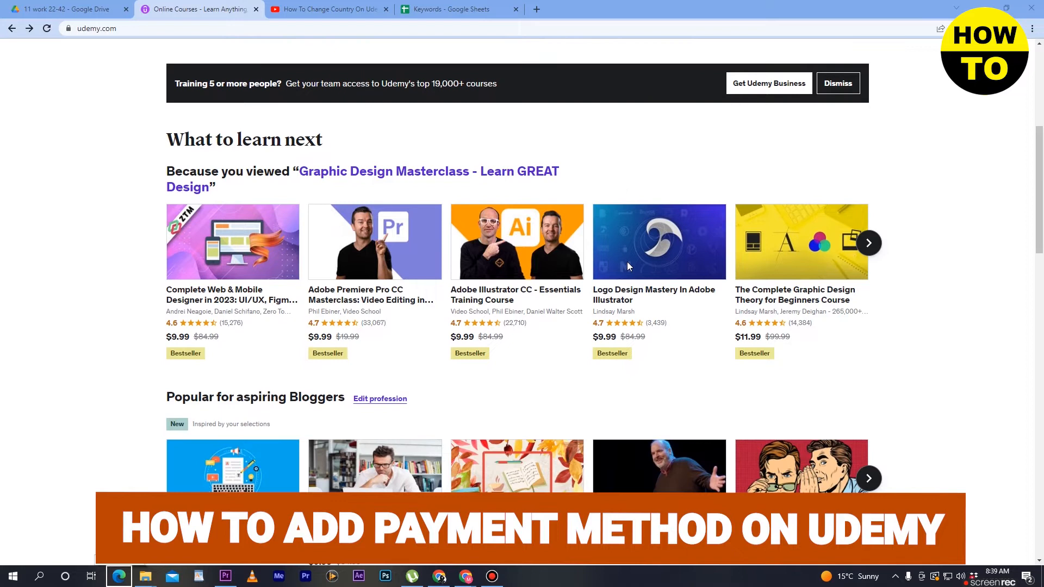
scroll(628, 262, up, 3)
scroll(628, 262, down, 2)
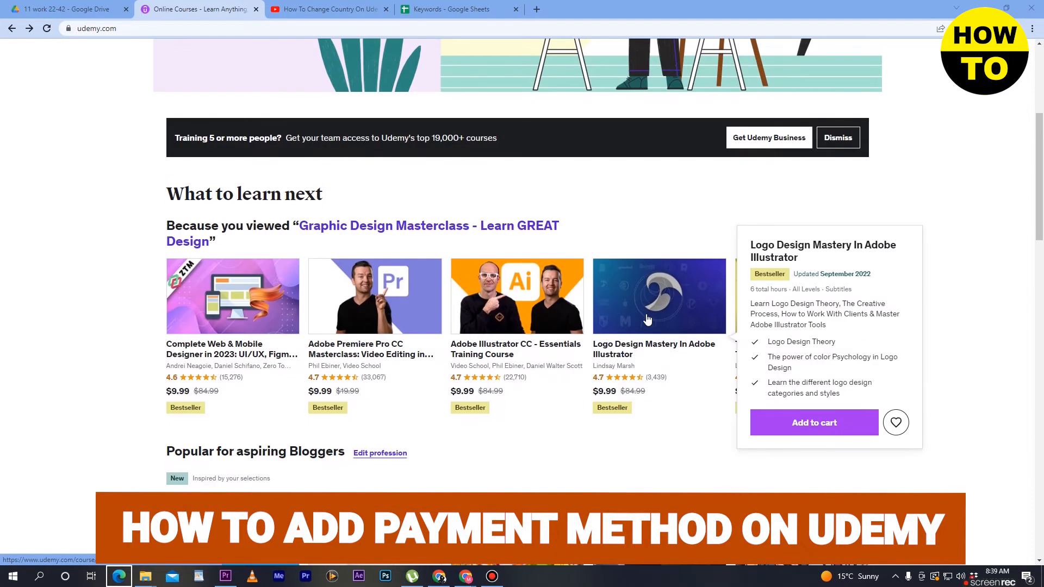
Open the Logo Design Mastery In Adobe Illustrator course from the recommended courses.
click(643, 357)
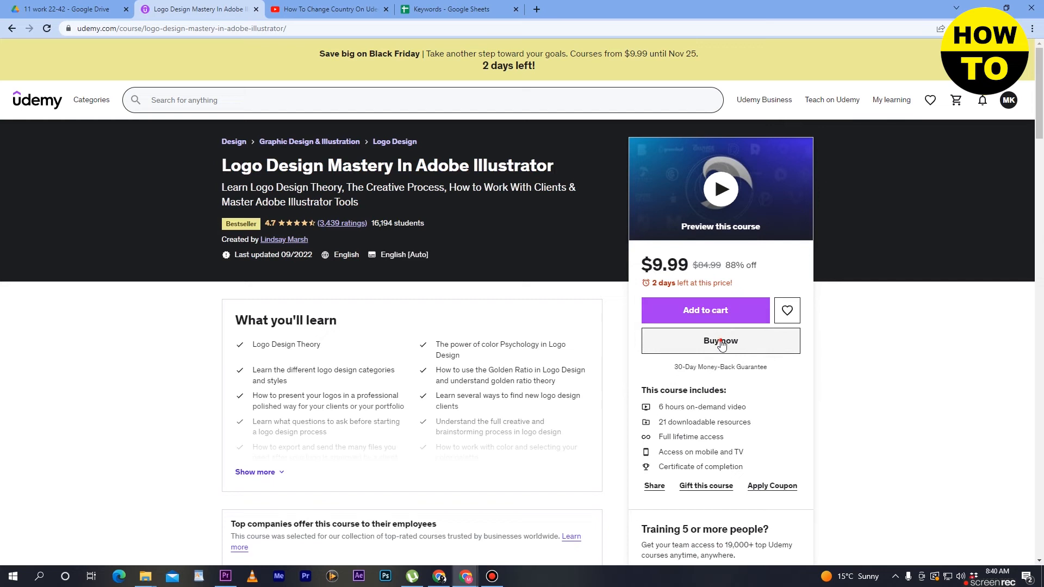
Buy the course now and choose Credit/Debit Card as the payment method.
click(721, 344)
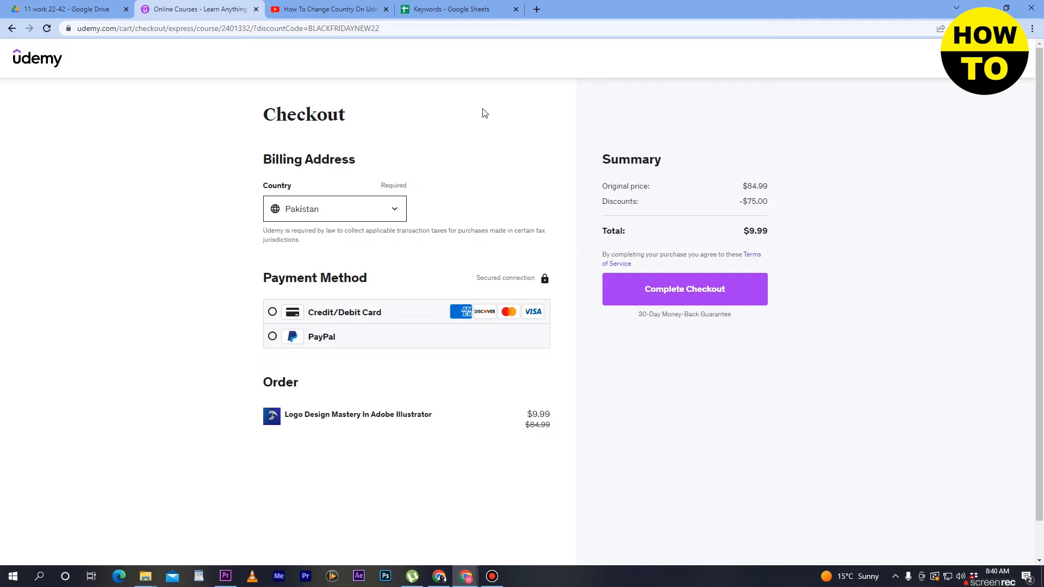
click(273, 313)
scroll(365, 356, down, 1)
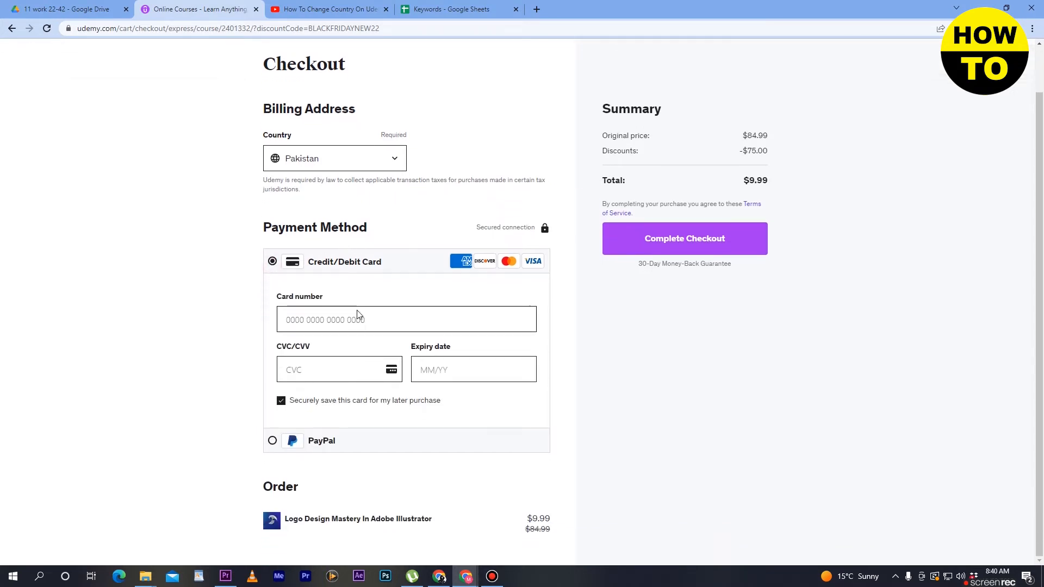
Switch the payment method to PayPal, keeping Pakistan as the billing country.
click(346, 371)
click(272, 442)
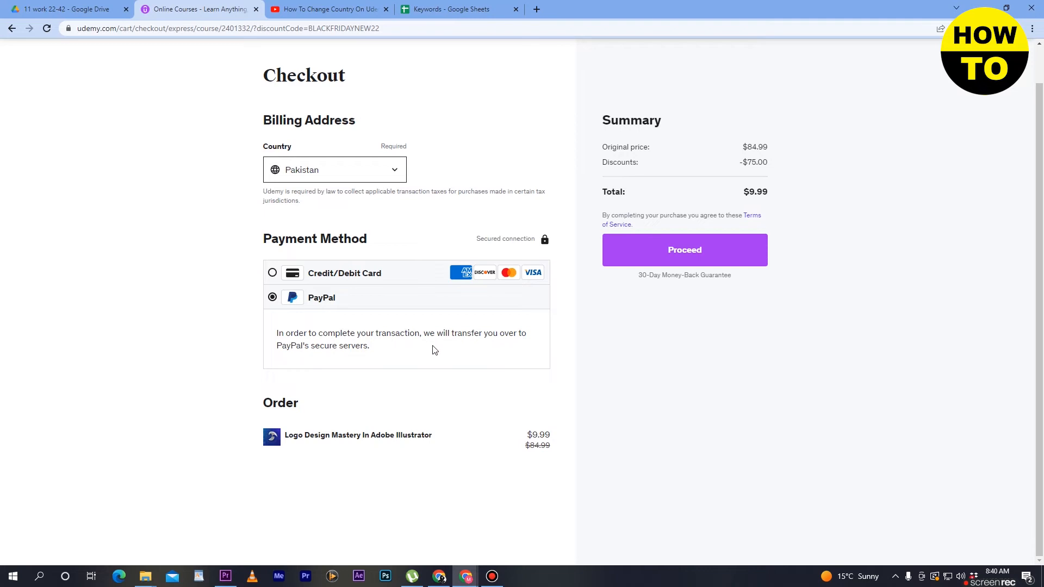
scroll(433, 350, up, 1)
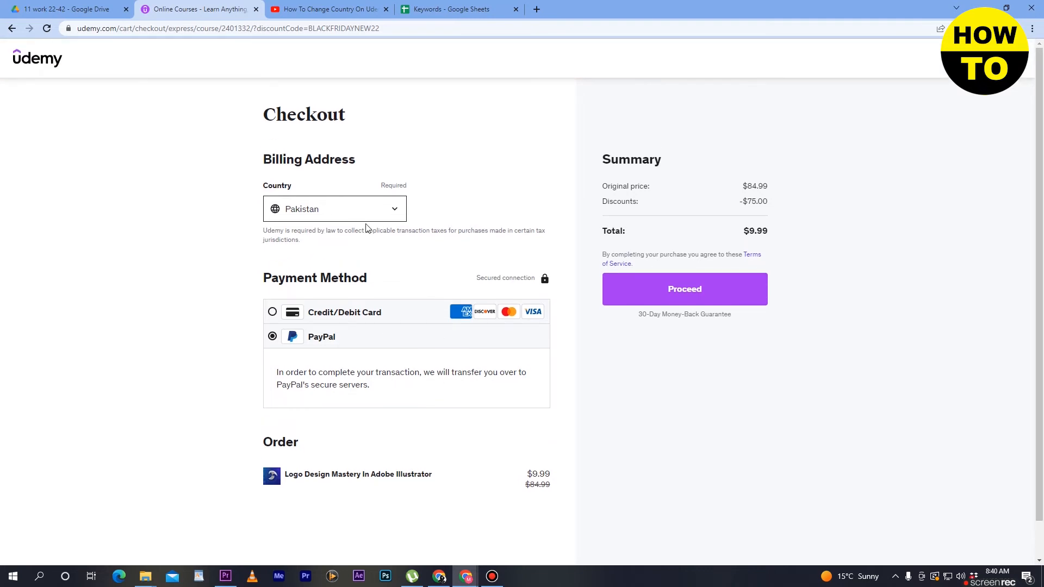
click(373, 209)
click(373, 209)
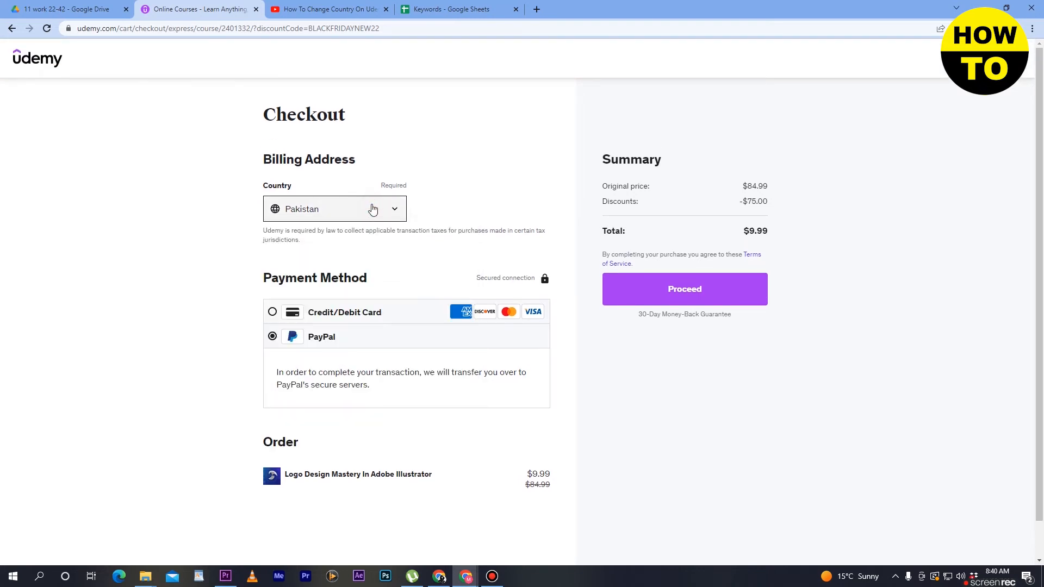
Proceed to the PayPal sign-in page, then go back to the Udemy checkout.
click(676, 291)
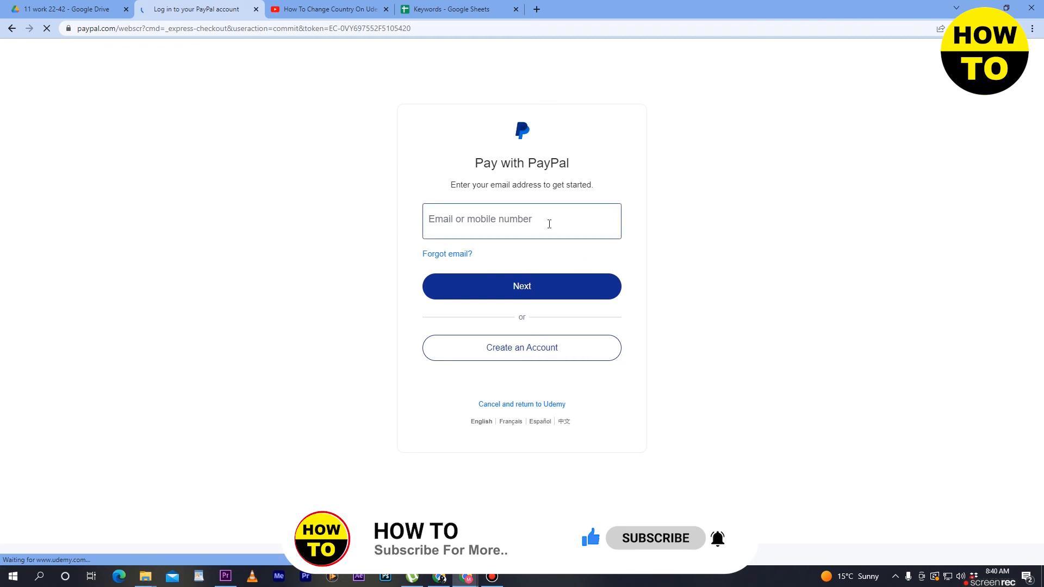
click(547, 220)
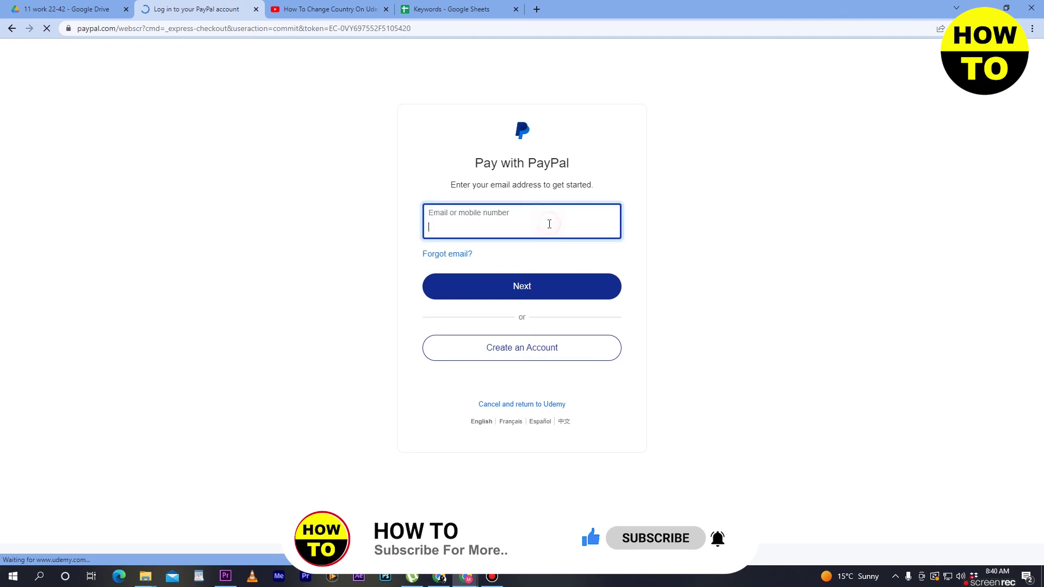
click(13, 28)
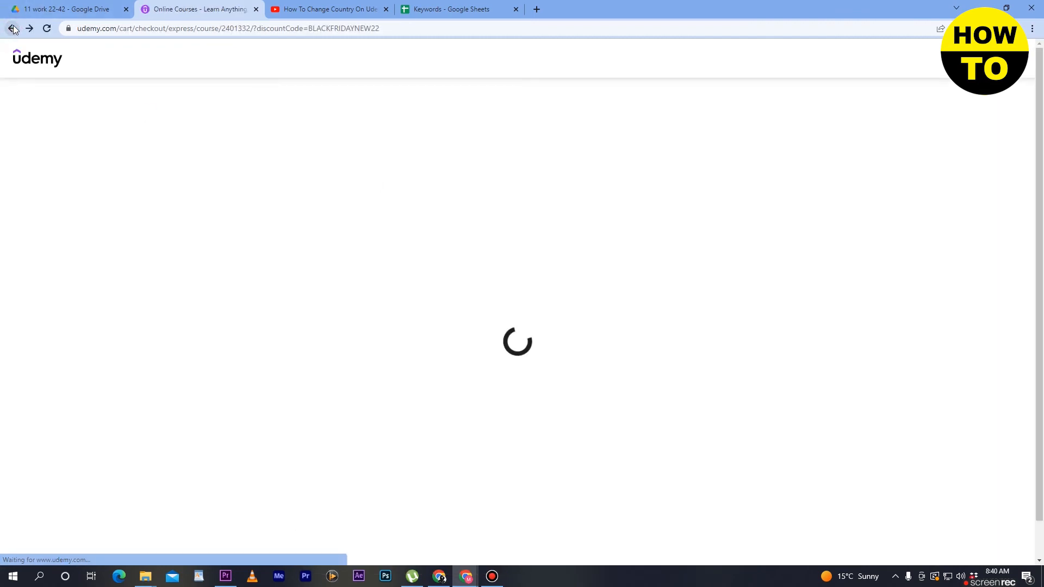